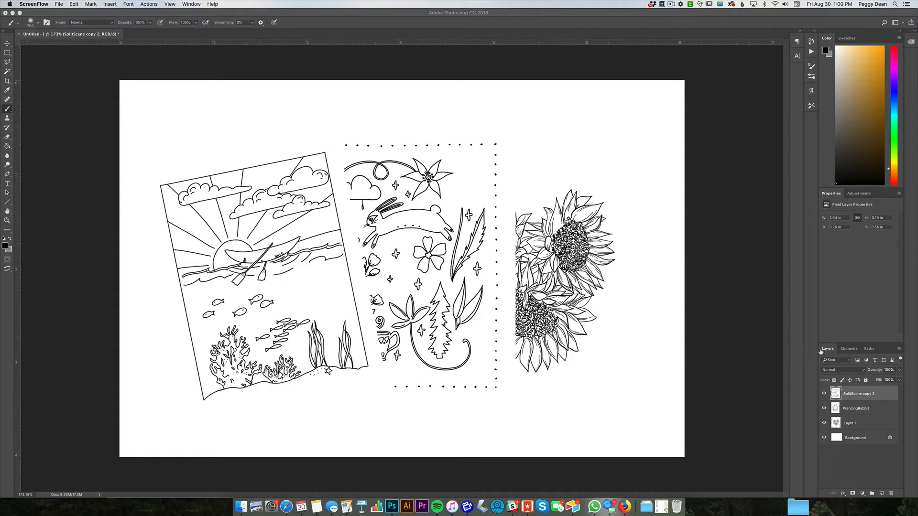
# Check the SplitScene copy 2 and PrancingRabbit layers by hiding and showing each one
pyautogui.click(824, 392)
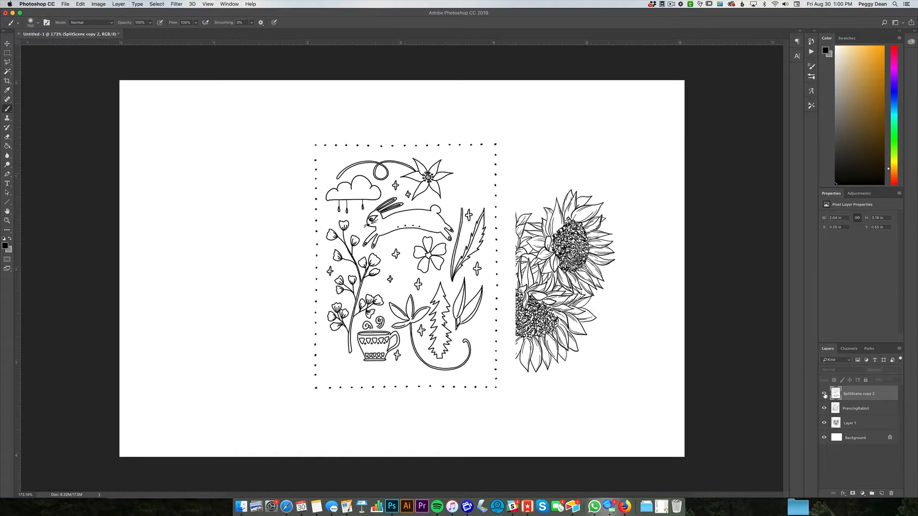
pyautogui.click(825, 393)
pyautogui.click(824, 408)
pyautogui.click(823, 409)
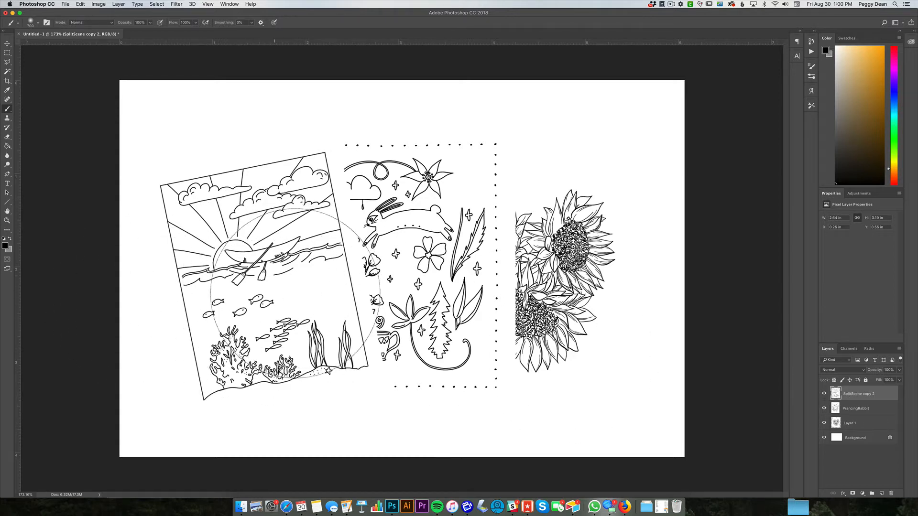
# Duplicate the SplitScene copy 2 layer and paint the duplicate solid black with its transparent pixels locked
pyautogui.moveTo(858, 394); pyautogui.dragTo(882, 493)
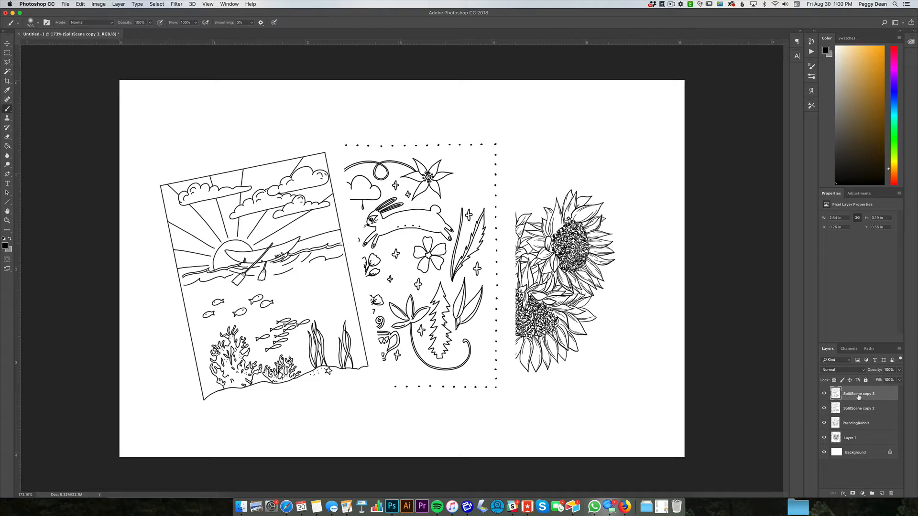
pyautogui.click(833, 380)
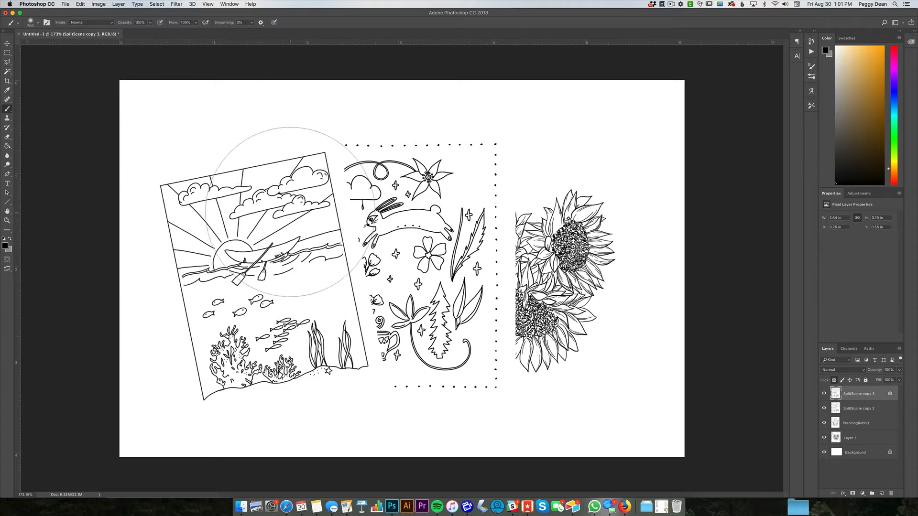
pyautogui.moveTo(284, 211)
pyautogui.mouseDown()
pyautogui.moveTo(211, 216)
pyautogui.moveTo(290, 197)
pyautogui.moveTo(97, 164)
pyautogui.moveTo(290, 167)
pyautogui.moveTo(317, 292)
pyautogui.moveTo(145, 346)
pyautogui.moveTo(213, 374)
pyautogui.moveTo(370, 357)
pyautogui.moveTo(399, 397)
pyautogui.mouseUp()
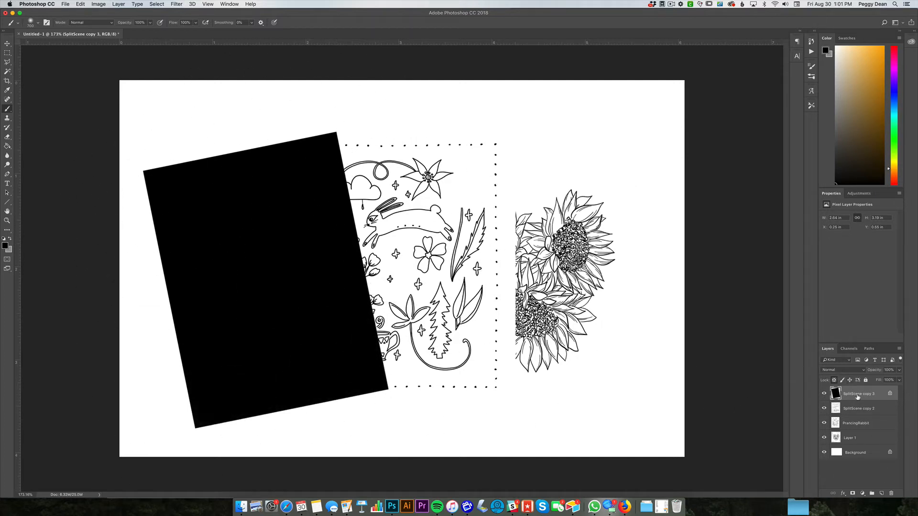
# Place the black SplitScene copy beneath the original artwork, unlocked, and apply a Gaussian Blur with a 10-pixel radius
pyautogui.moveTo(857, 396); pyautogui.dragTo(859, 419)
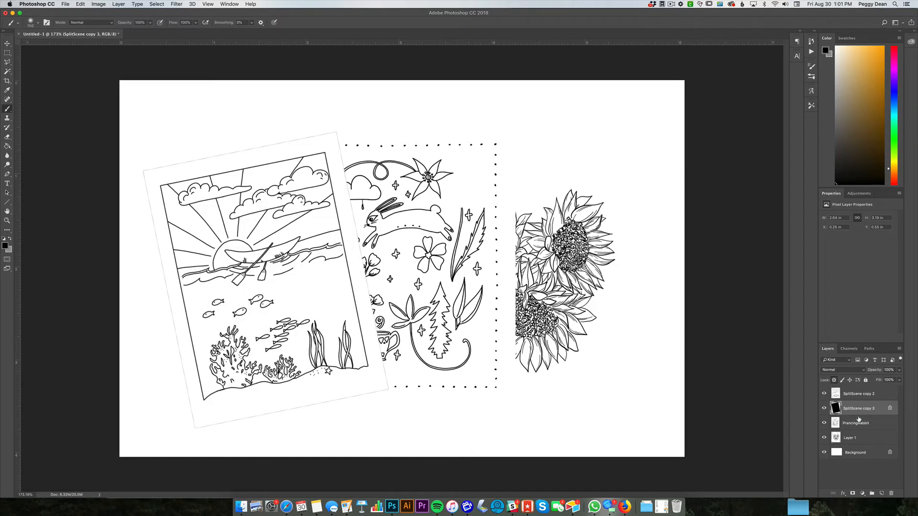
pyautogui.click(890, 410)
pyautogui.click(177, 4)
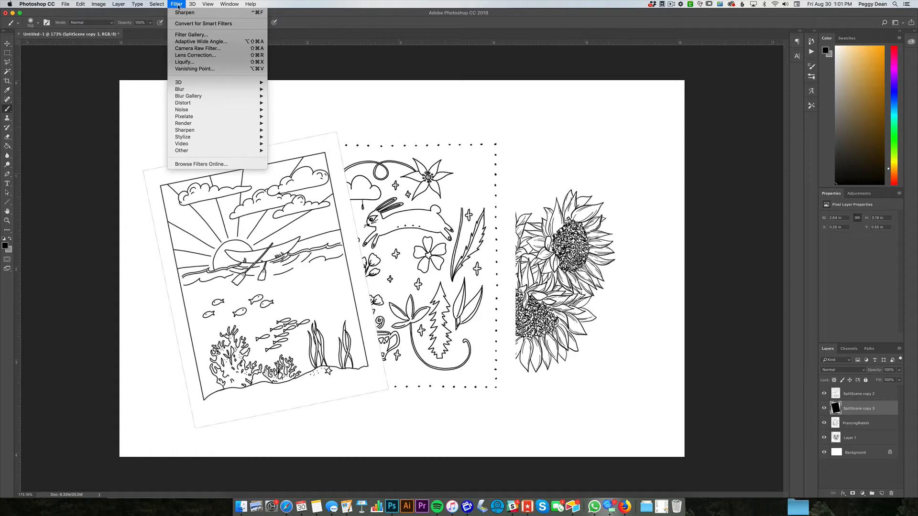
pyautogui.moveTo(198, 91)
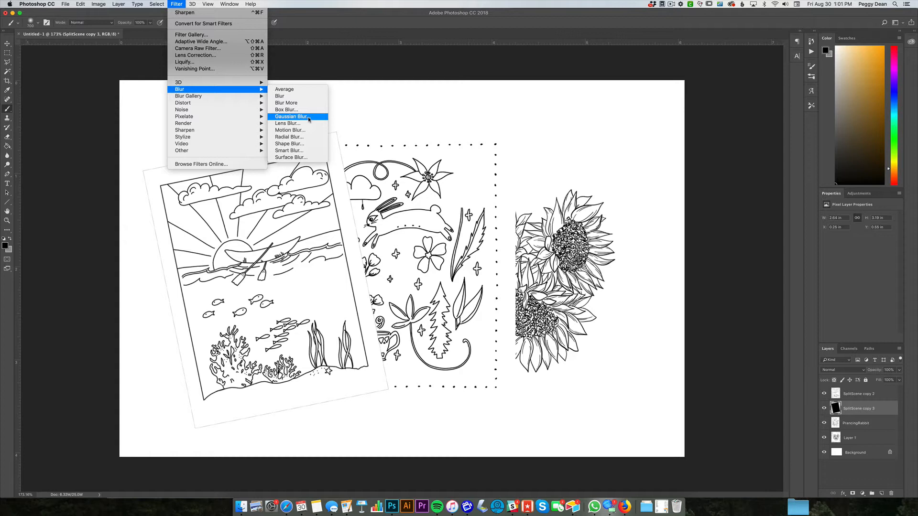
pyautogui.click(291, 116)
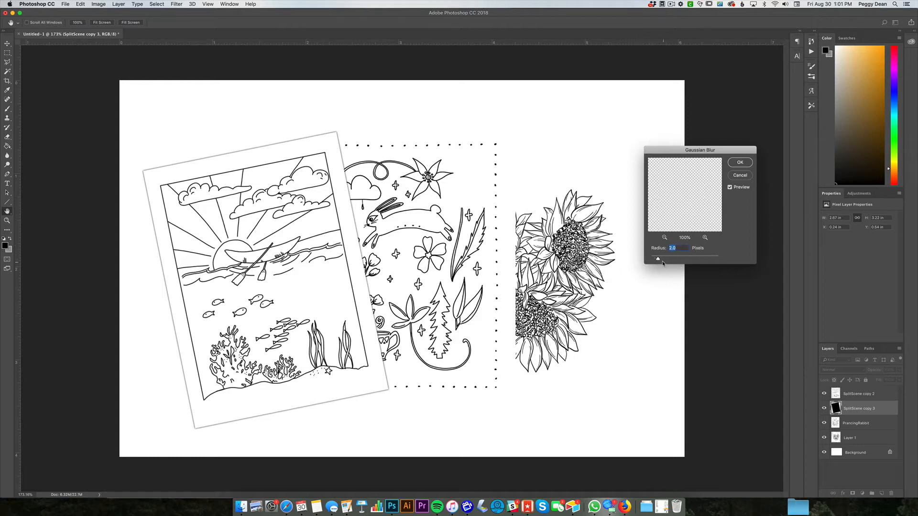
pyautogui.write('10')
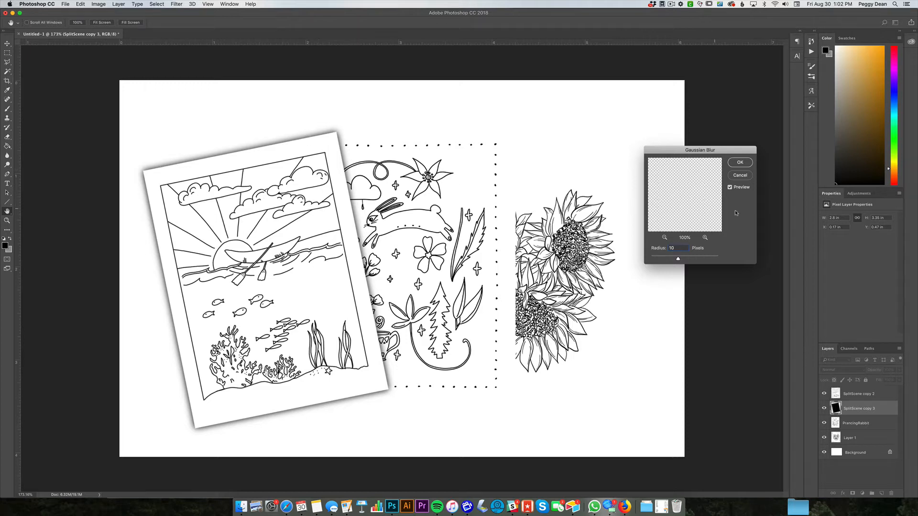
pyautogui.click(740, 163)
# Offset the blurred SplitScene shadow slightly down and to the right of the artwork
pyautogui.press('b')
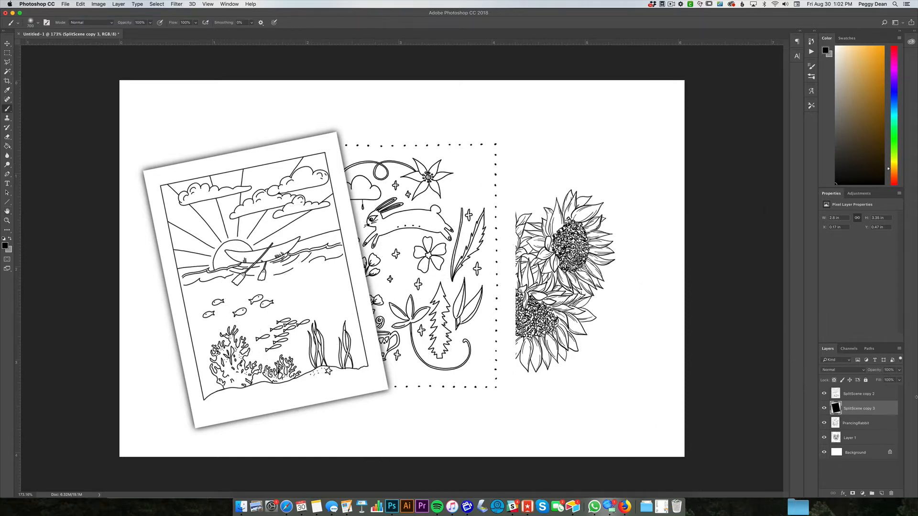
pyautogui.press('v')
pyautogui.press('super+t')
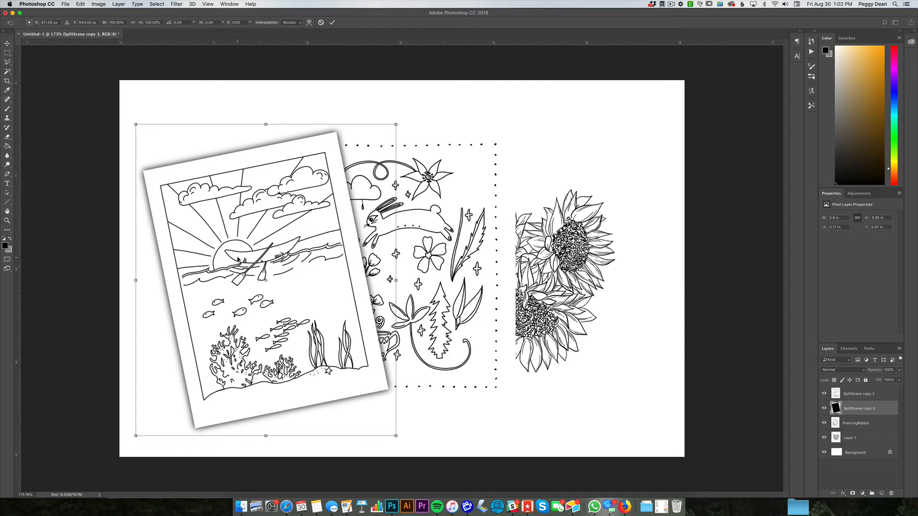
pyautogui.press('Return')
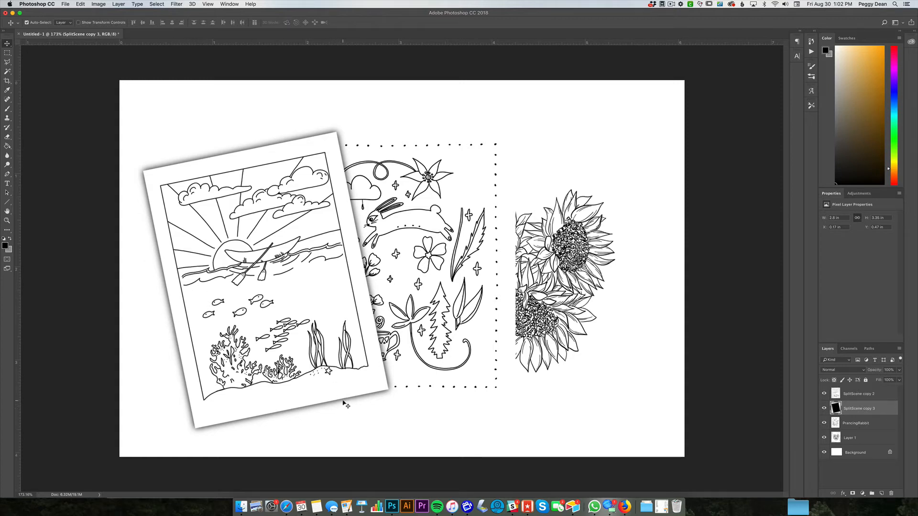
pyautogui.moveTo(345, 403); pyautogui.dragTo(347, 406)
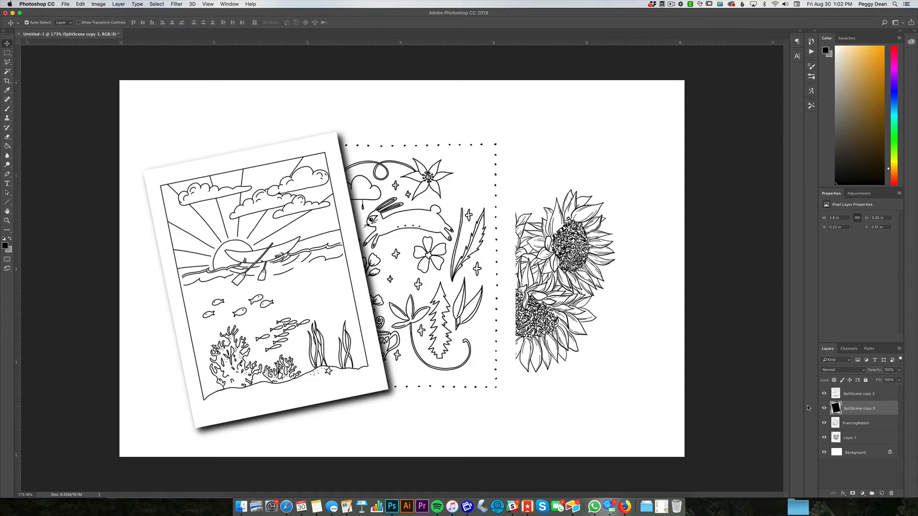
pyautogui.press('super+t')
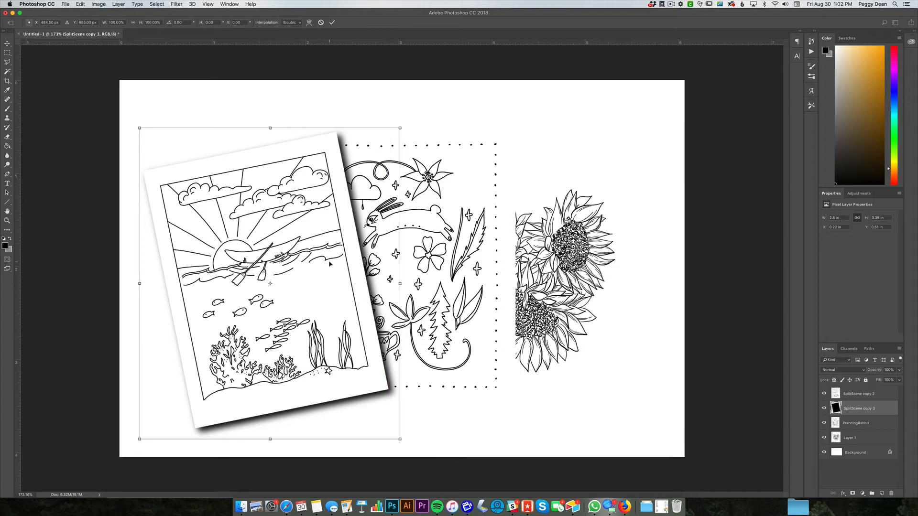
pyautogui.moveTo(328, 247); pyautogui.dragTo(311, 234)
pyautogui.press('super+z')
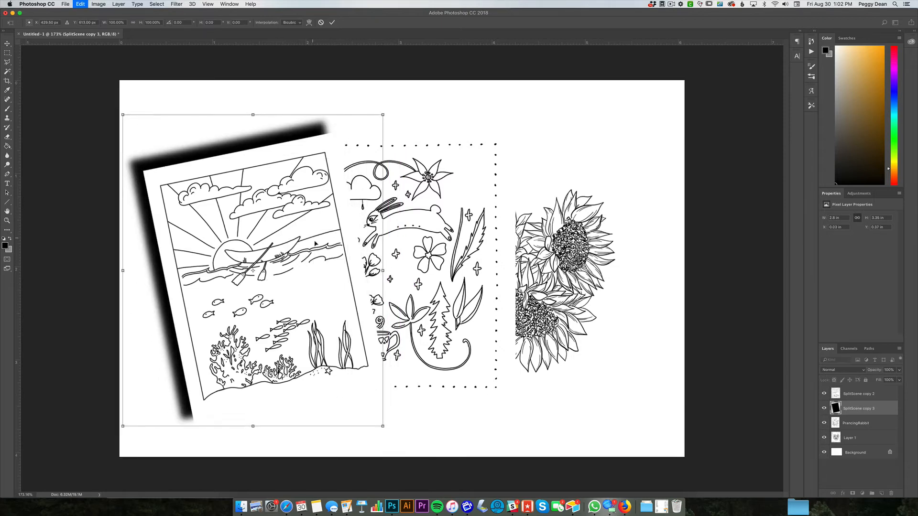
pyautogui.press('Return')
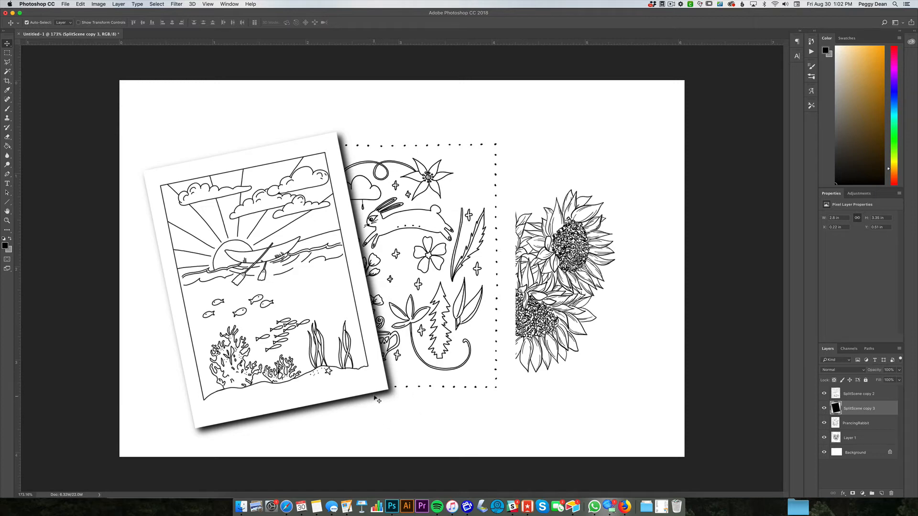
# Nudge the SplitScene shadow slightly and reduce its layer opacity to 50%
pyautogui.moveTo(377, 400)
pyautogui.mouseDown()
pyautogui.moveTo(364, 407)
pyautogui.moveTo(382, 390)
pyautogui.moveTo(376, 397)
pyautogui.mouseUp()
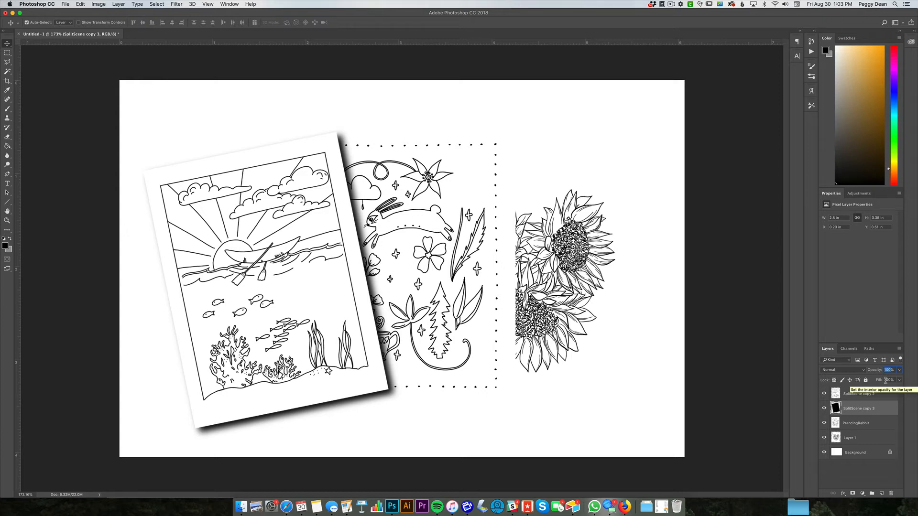
pyautogui.write('70')
pyautogui.press('Tab')
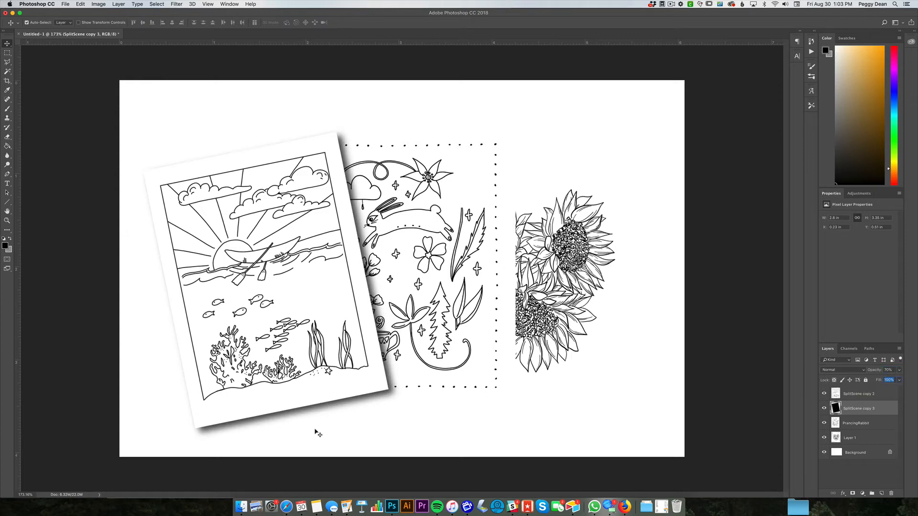
pyautogui.click(887, 371)
pyautogui.write('50')
pyautogui.press('Tab')
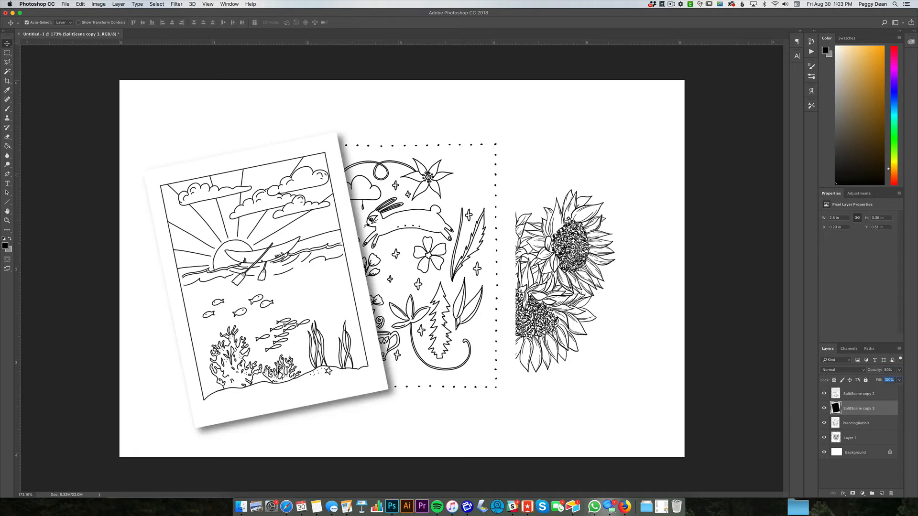
# Duplicate the PrancingRabbit layer and paint the duplicate solid black with its transparent pixels locked
pyautogui.click(861, 421)
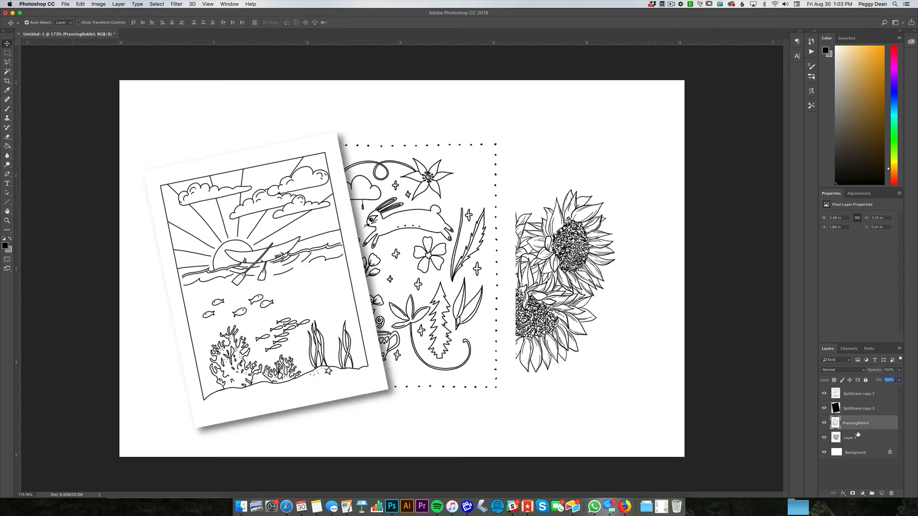
pyautogui.moveTo(867, 424); pyautogui.dragTo(882, 495)
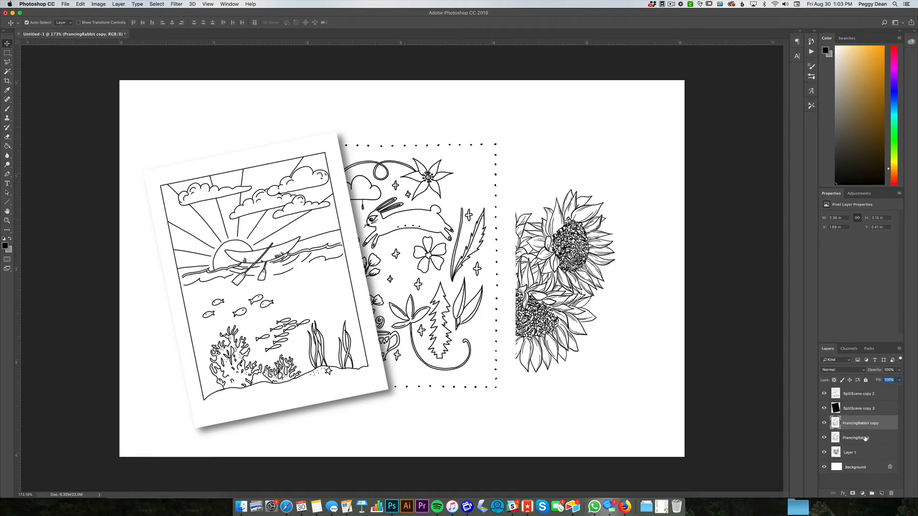
pyautogui.click(834, 380)
pyautogui.click(447, 263)
pyautogui.press('b')
pyautogui.moveTo(420, 307)
pyautogui.mouseDown()
pyautogui.moveTo(379, 305)
pyautogui.moveTo(461, 164)
pyautogui.moveTo(356, 89)
pyautogui.mouseUp()
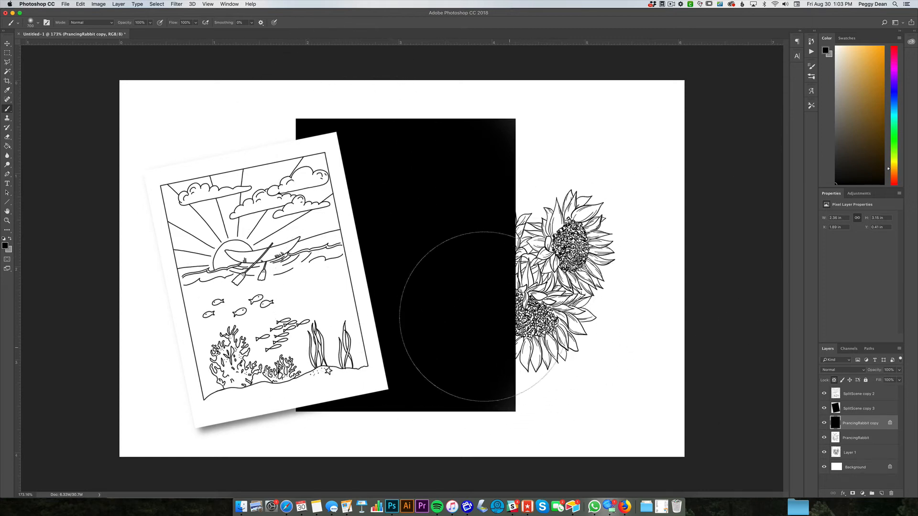
# Scale the PrancingRabbit artwork and its black copy together to about 91.5%, keeping them centred in place
pyautogui.keyDown('shift'); pyautogui.click(867, 438); pyautogui.keyUp('shift')
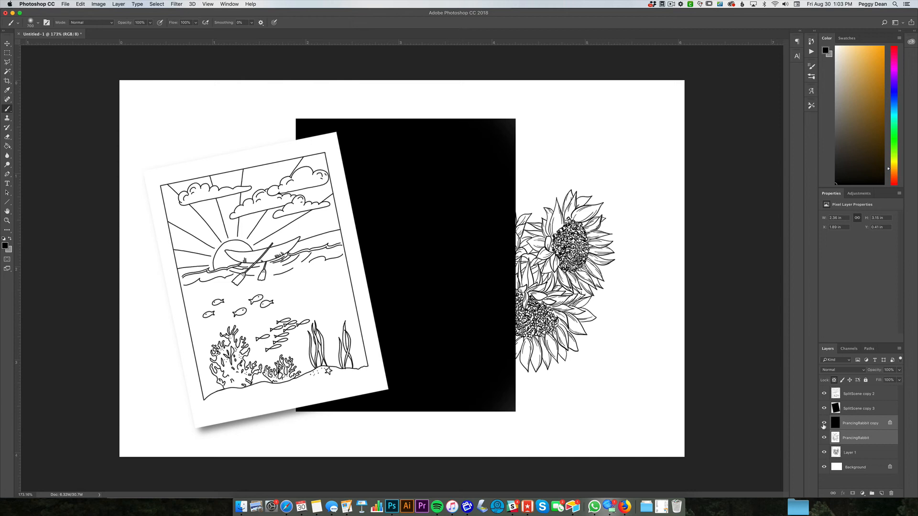
pyautogui.press('super+t')
pyautogui.moveTo(515, 119); pyautogui.dragTo(503, 135)
pyautogui.moveTo(296, 410); pyautogui.dragTo(302, 402)
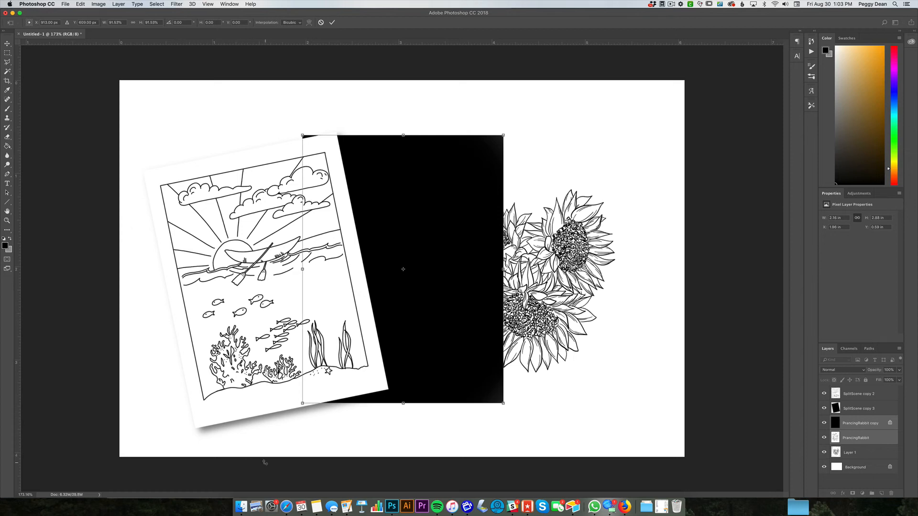
pyautogui.press('Return')
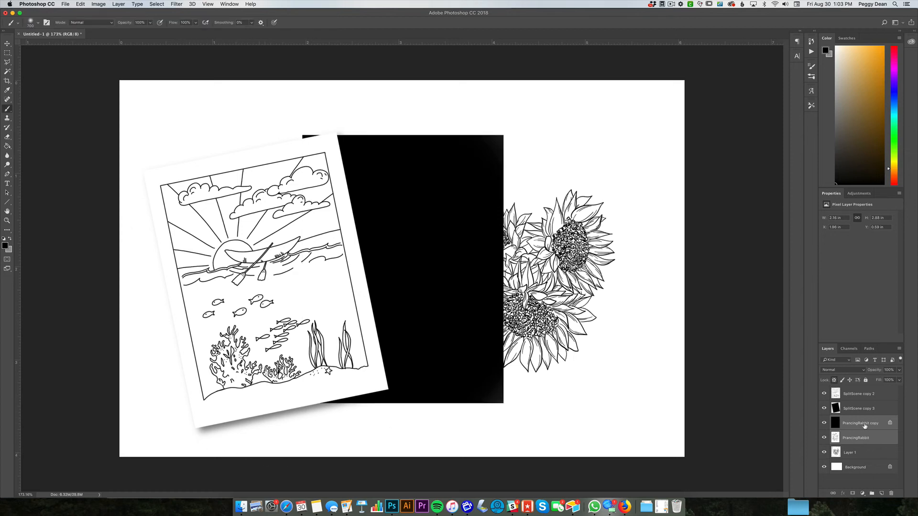
# Place the black rabbit copy beneath the PrancingRabbit layer and apply a Gaussian Blur with a 10-pixel radius
pyautogui.moveTo(864, 426); pyautogui.dragTo(864, 443)
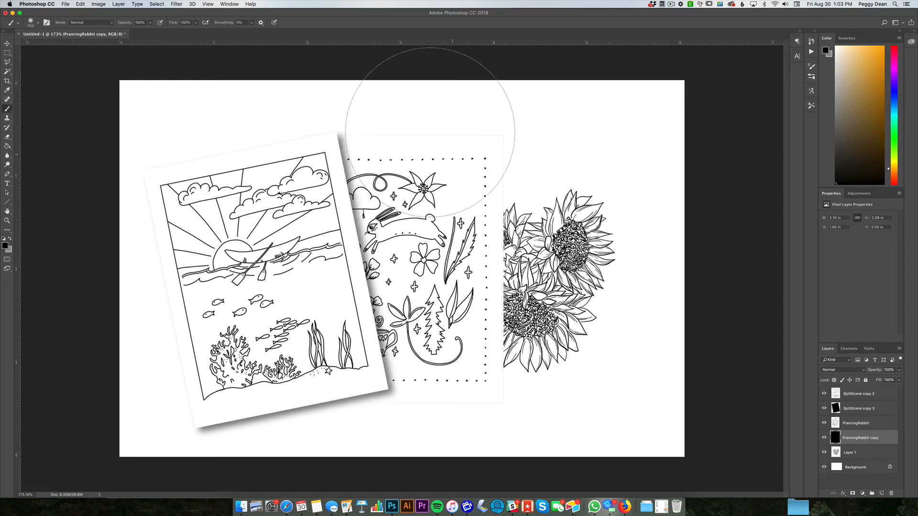
pyautogui.click(176, 4)
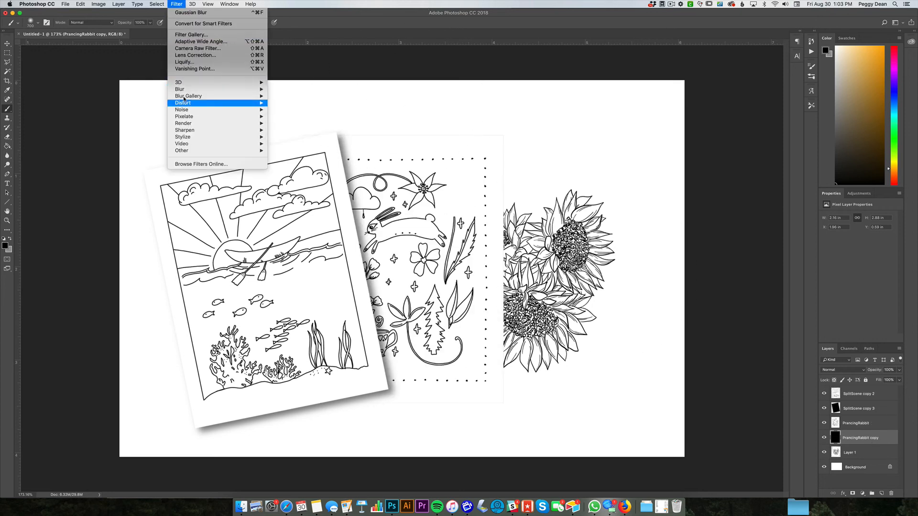
pyautogui.moveTo(181, 89)
pyautogui.click(292, 116)
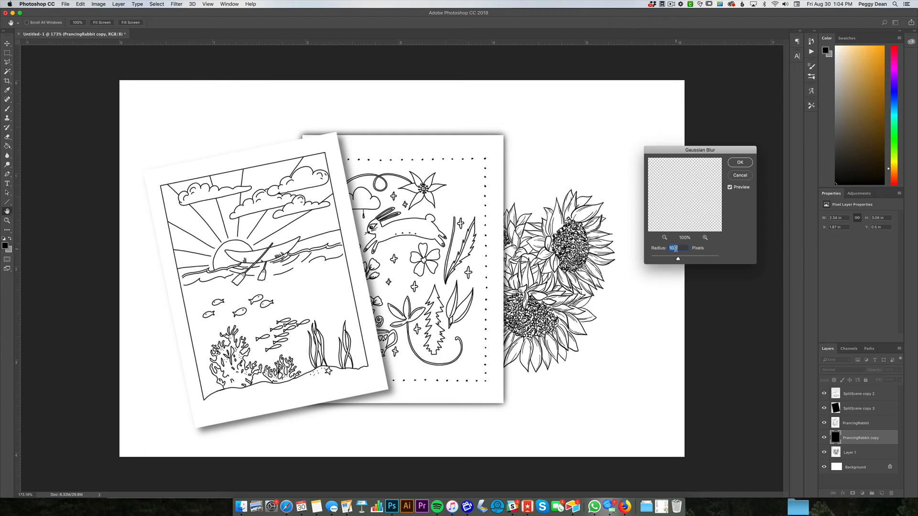
pyautogui.click(747, 164)
# Offset the rabbit page's shadow slightly down and to the right, and set its layer opacity to 50%
pyautogui.press('v')
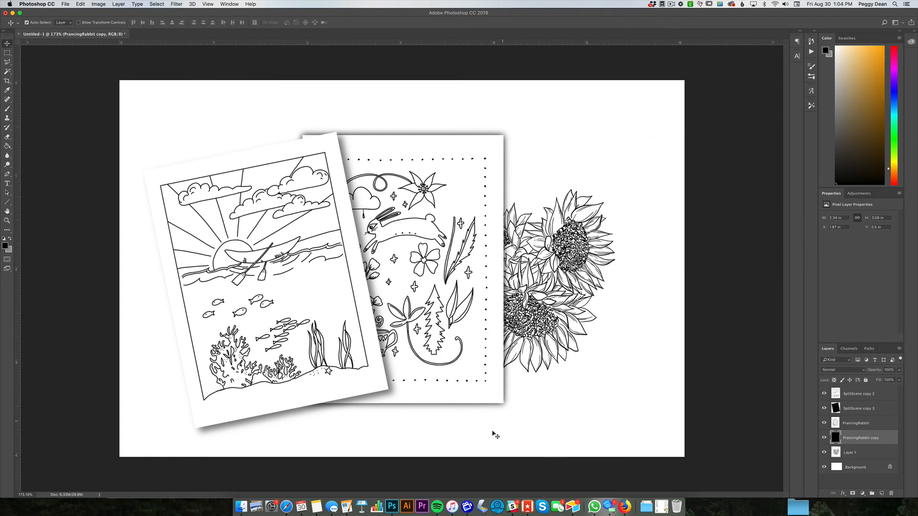
pyautogui.moveTo(497, 406); pyautogui.dragTo(502, 411)
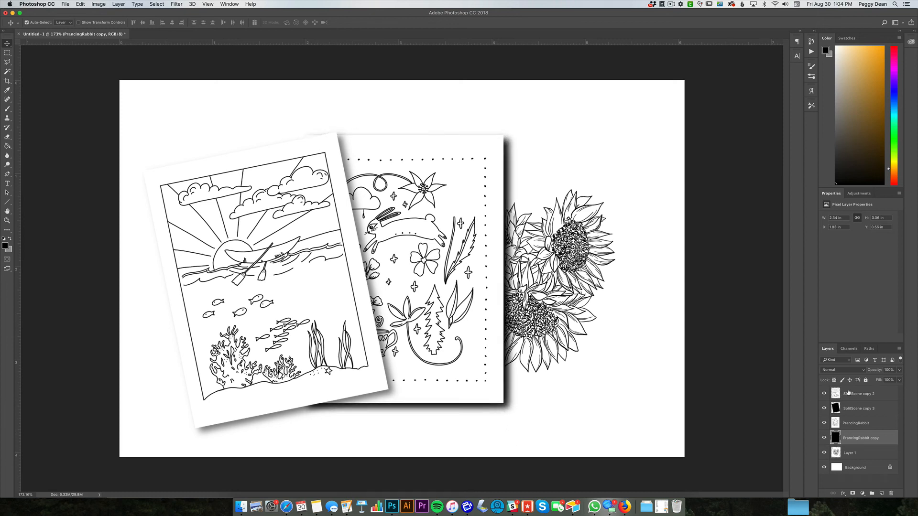
pyautogui.click(885, 370)
pyautogui.write('50')
pyautogui.press('Tab')
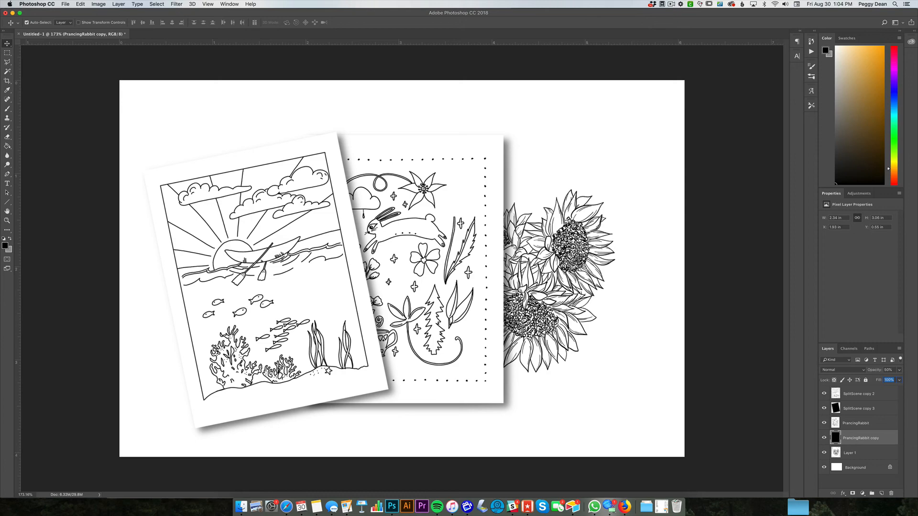
pyautogui.click(776, 329)
# Select the sunflower artwork layer, Layer 1
pyautogui.click(892, 456)
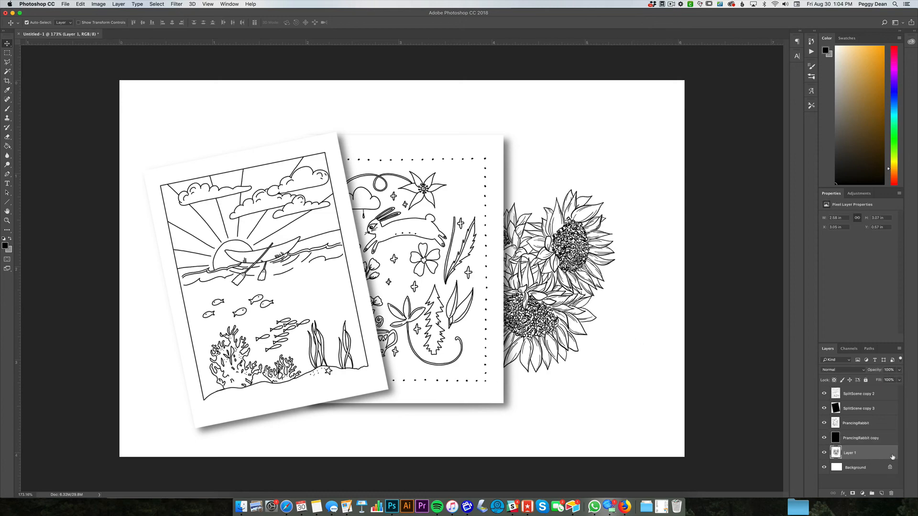